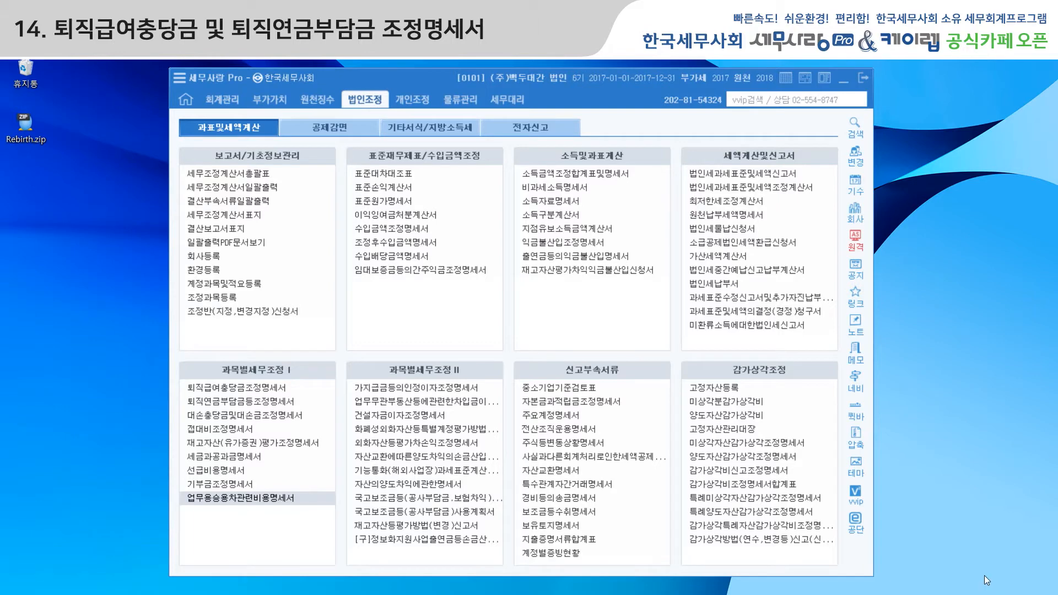
Open the 합계잔액시산표 from the accounting menus and bring up the ledger of the 퇴직급여충당부채 account
{"action": "left_click", "coordinate": [223, 101]}
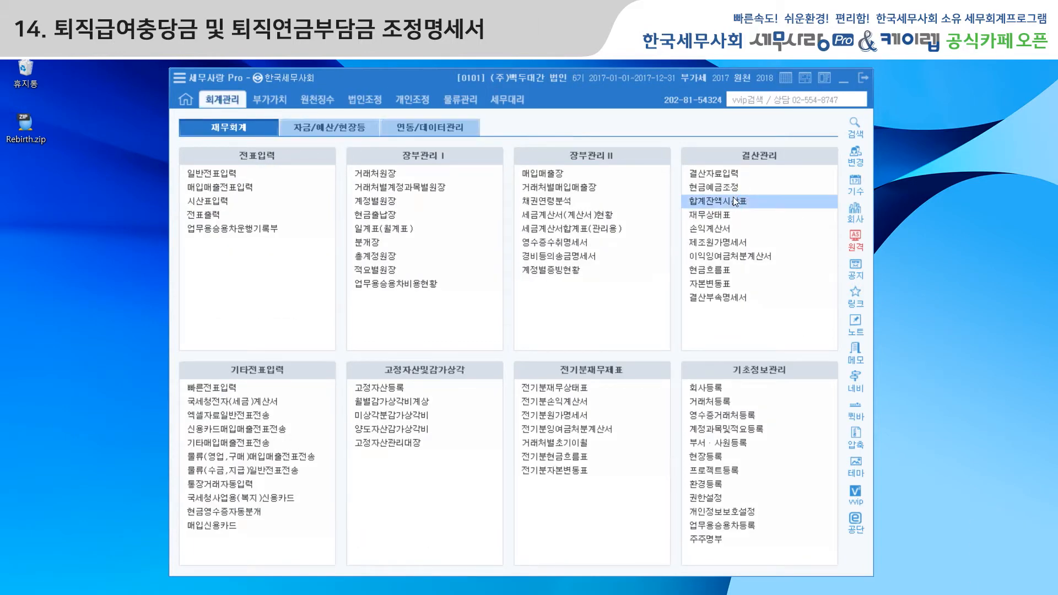
{"action": "left_click", "coordinate": [733, 199]}
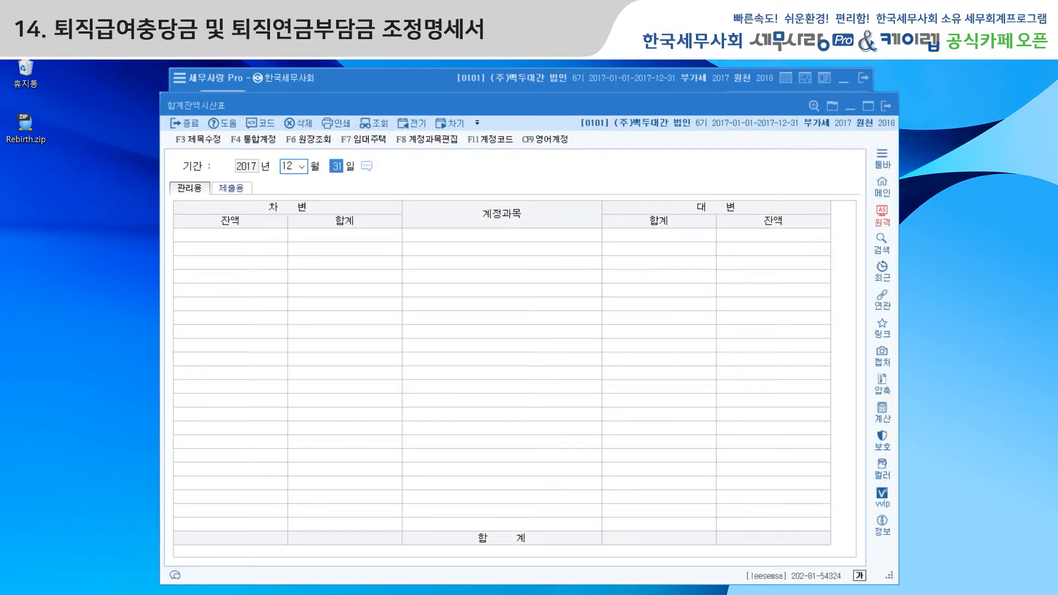
{"action": "scroll", "coordinate": [697, 400], "scroll_direction": "down", "scroll_amount": 4}
{"action": "scroll", "coordinate": [697, 399], "scroll_direction": "down", "scroll_amount": 6}
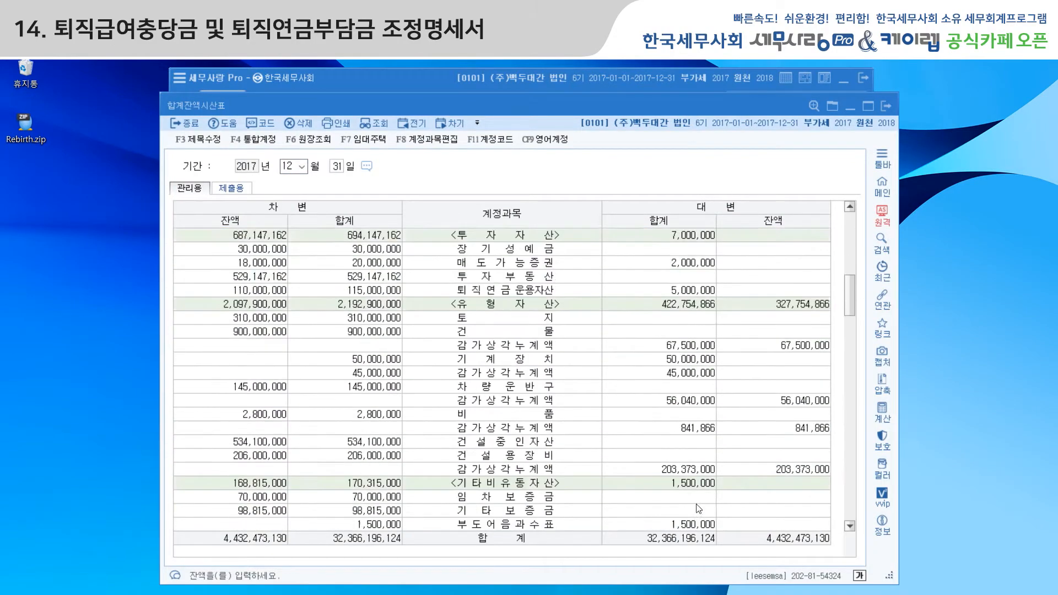
{"action": "scroll", "coordinate": [552, 416], "scroll_direction": "down", "scroll_amount": 3}
{"action": "scroll", "coordinate": [551, 416], "scroll_direction": "down", "scroll_amount": 1}
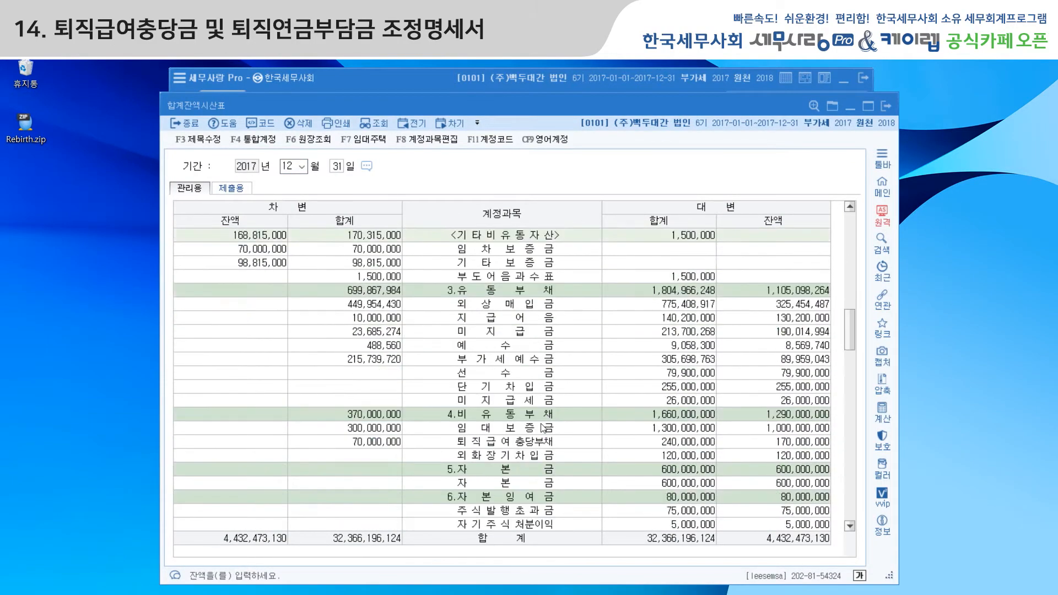
{"action": "double_click", "coordinate": [533, 441]}
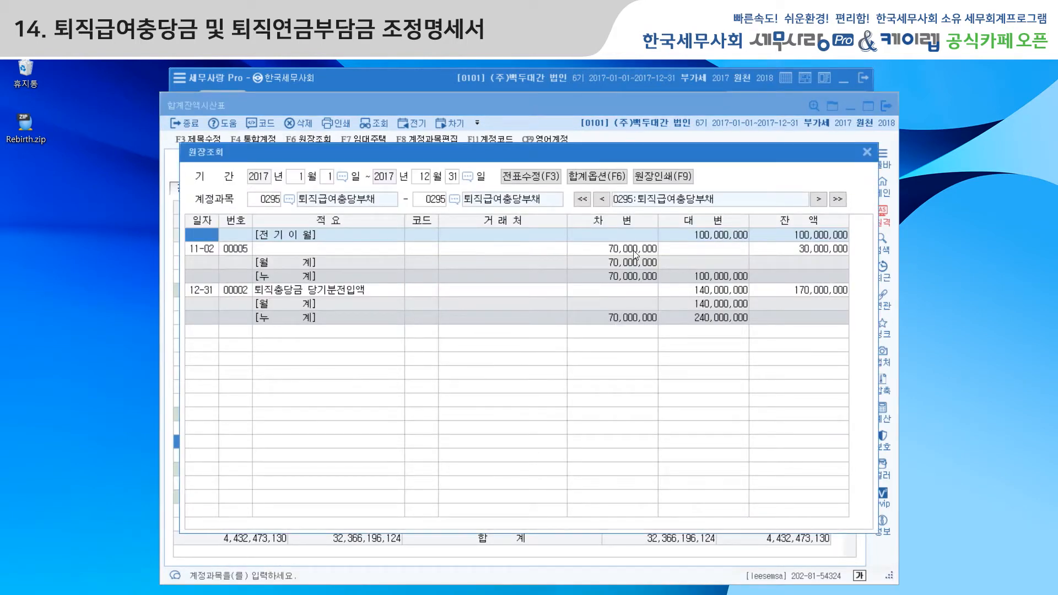
Examine the 11-02 voucher's 퇴직연금운용자산 and 퇴직급여충당부채 lines in the ledger, and close the ledger
{"action": "left_click", "coordinate": [634, 252]}
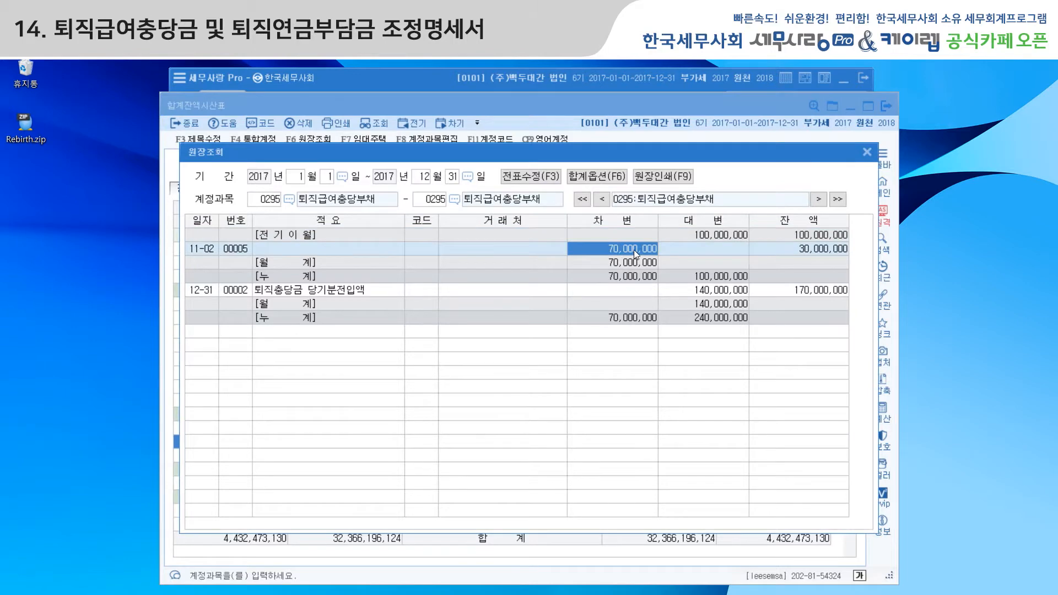
{"action": "double_click", "coordinate": [634, 250]}
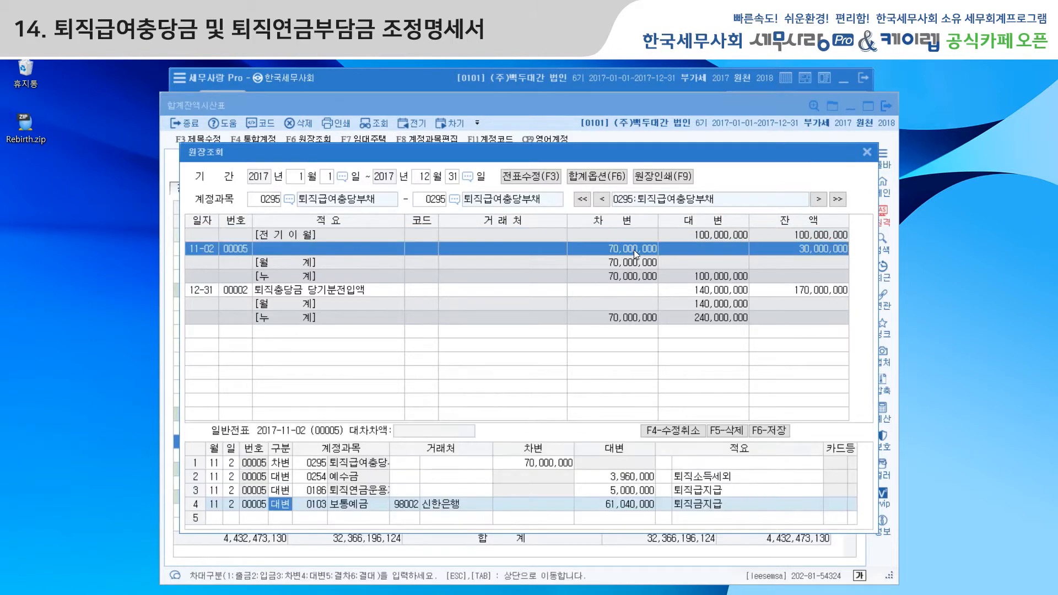
{"action": "left_click", "coordinate": [636, 491]}
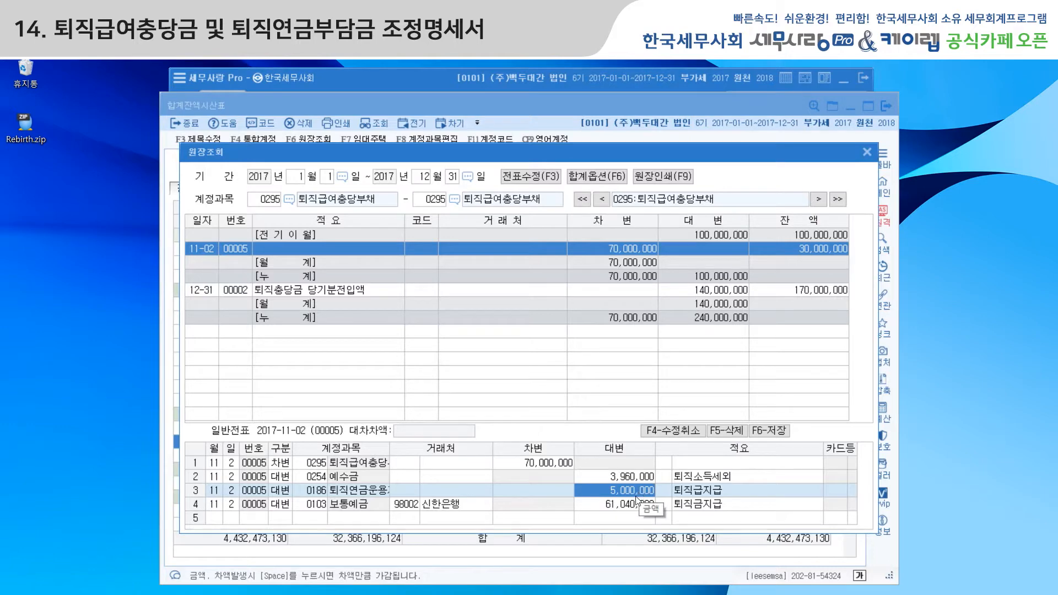
{"action": "left_click", "coordinate": [376, 468]}
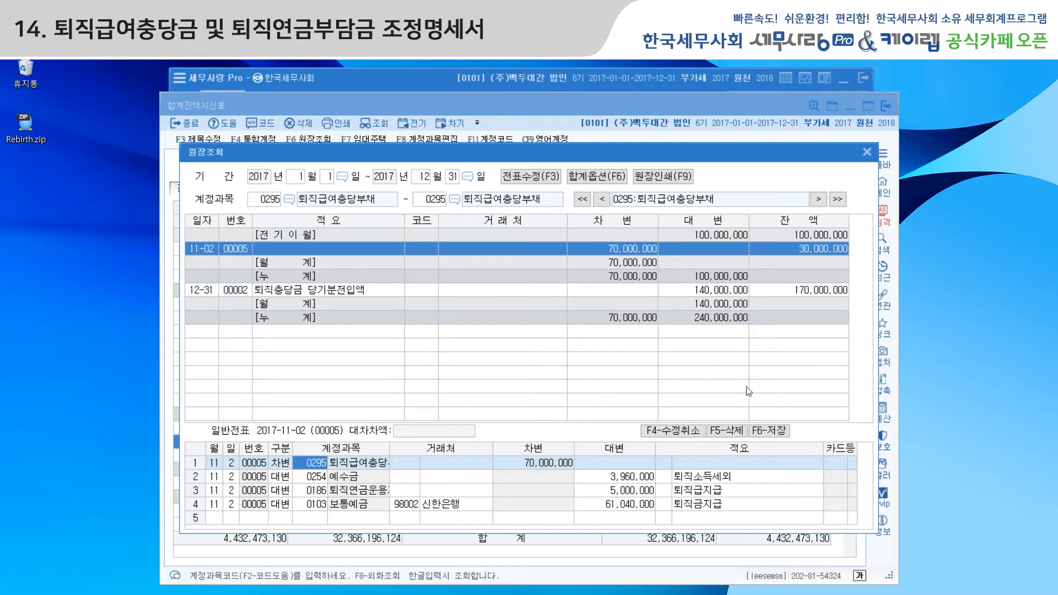
{"action": "left_click", "coordinate": [868, 152]}
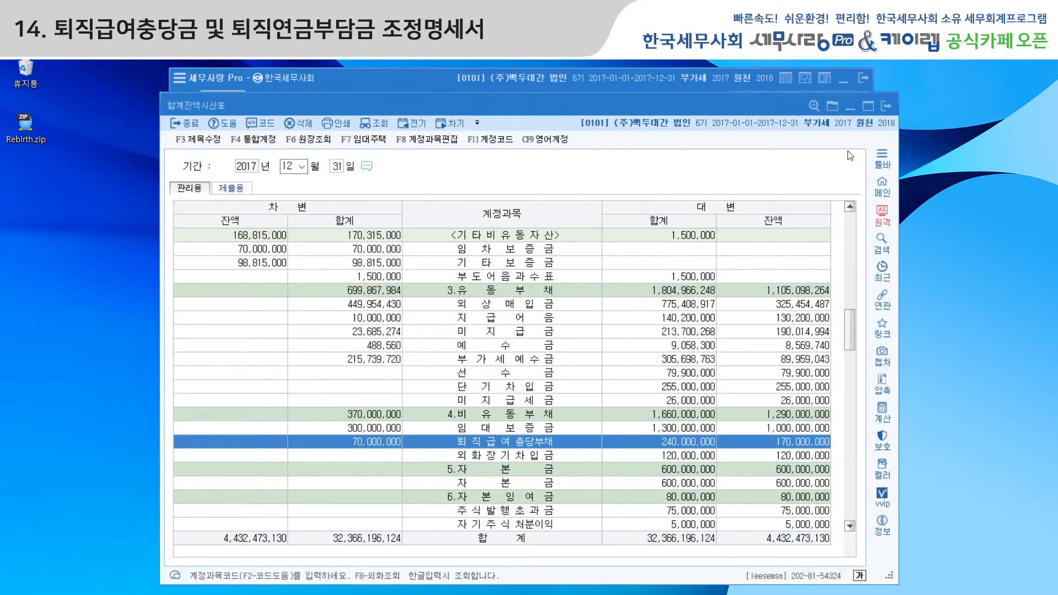
Close the trial balance, open the 퇴직급여충당금조정명세서, and request a data reload but decline replacing the existing data
{"action": "left_click", "coordinate": [884, 106]}
{"action": "left_click", "coordinate": [365, 101]}
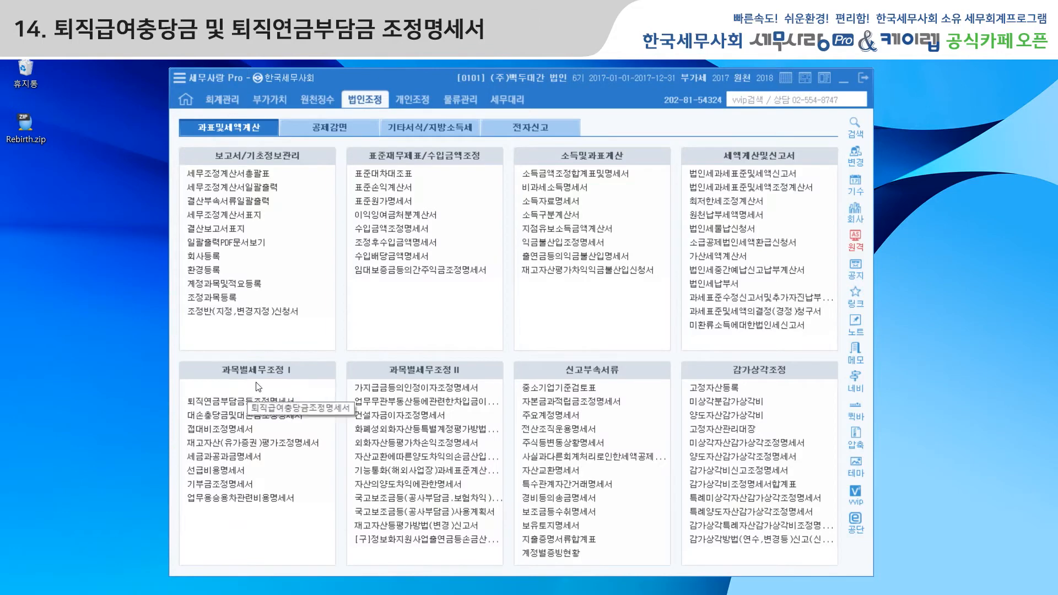
{"action": "left_click", "coordinate": [253, 389]}
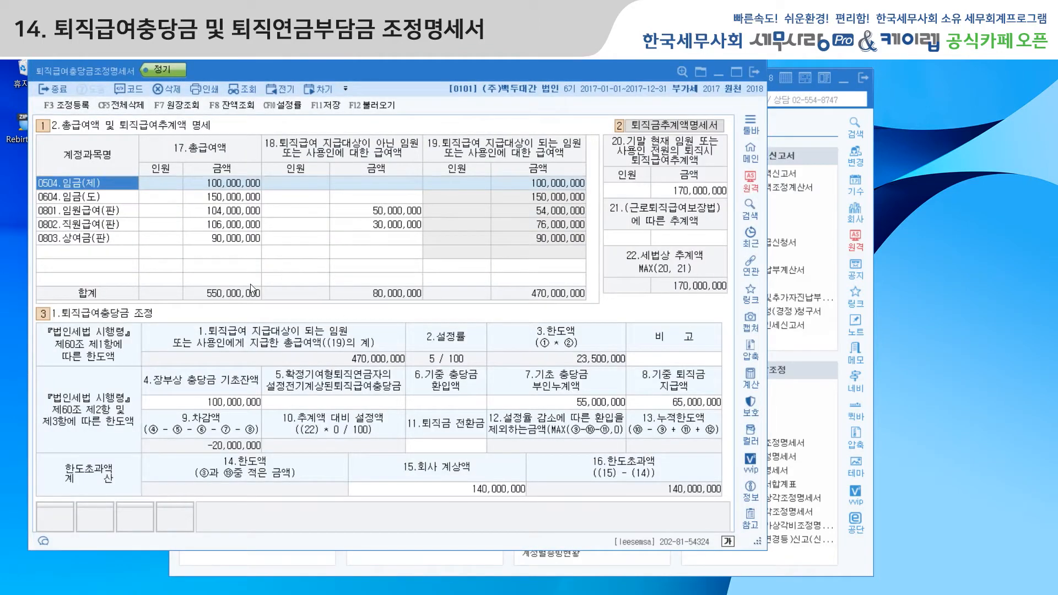
{"action": "left_click", "coordinate": [377, 107]}
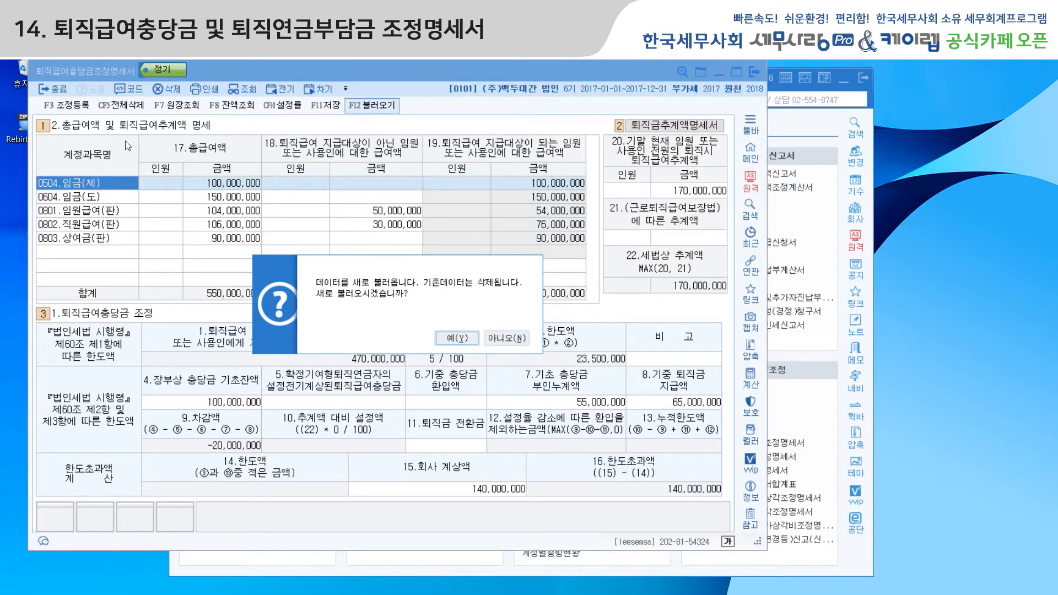
{"action": "left_click", "coordinate": [505, 339]}
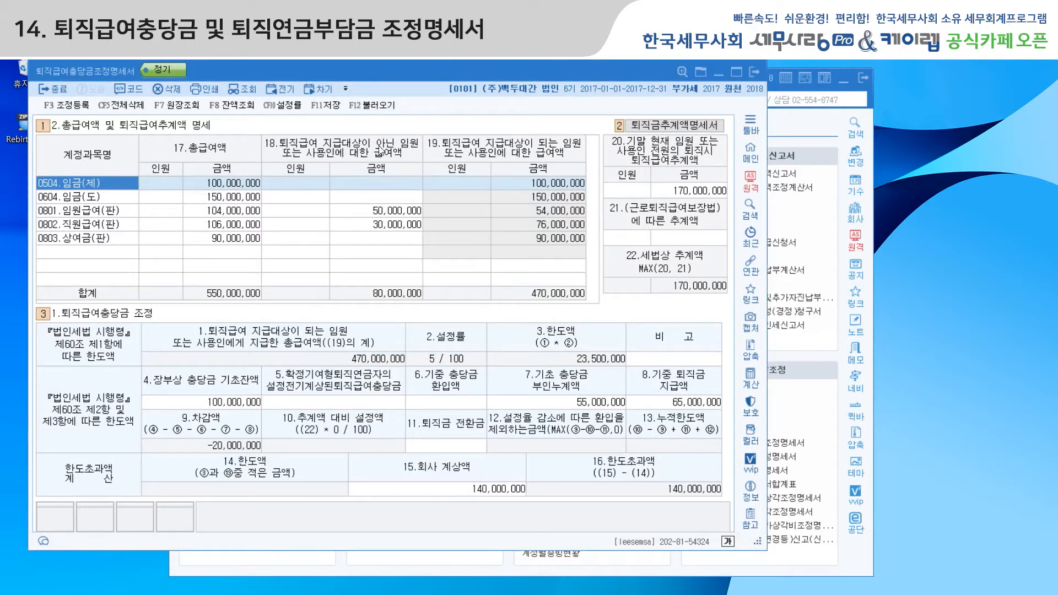
Check the amounts excluded from severance-eligible pay for 임원급여(판) and 직원급여(판) in column 18
{"action": "left_click", "coordinate": [388, 210]}
{"action": "left_click", "coordinate": [389, 226]}
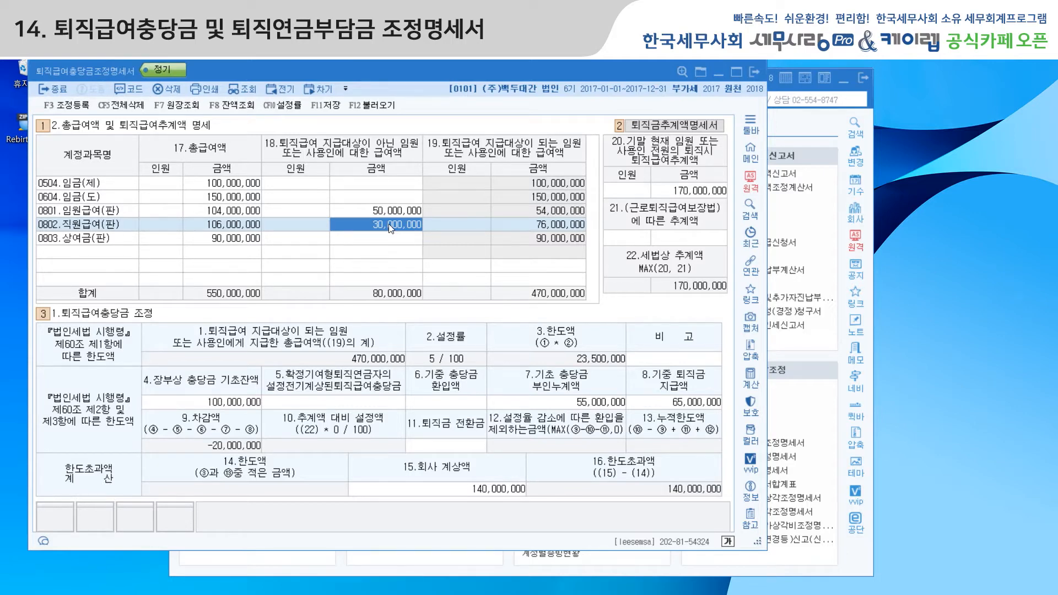
{"action": "left_click", "coordinate": [377, 217]}
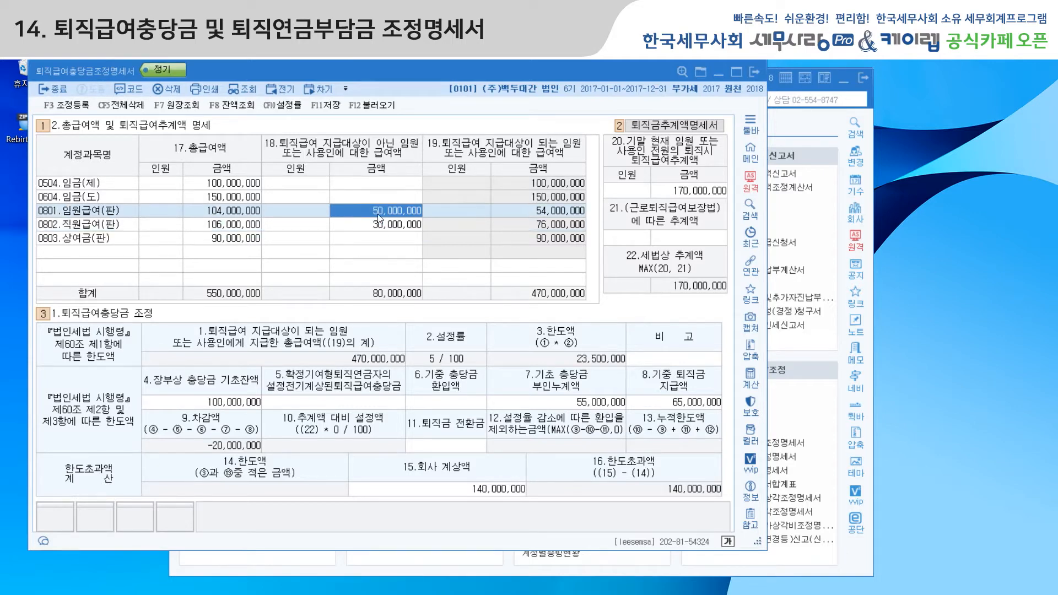
Open the 소득금액조정합계표및명세서, check its 임원상여금한도초과 entry, and return to the 퇴직급여충당금조정명세서
{"action": "left_click", "coordinate": [441, 564]}
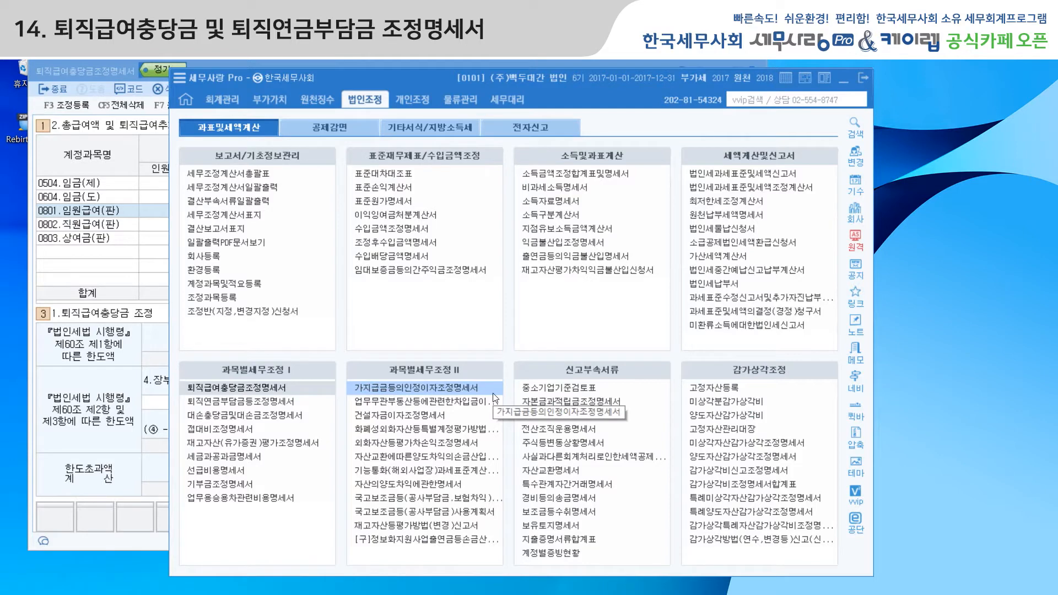
{"action": "left_click", "coordinate": [594, 175]}
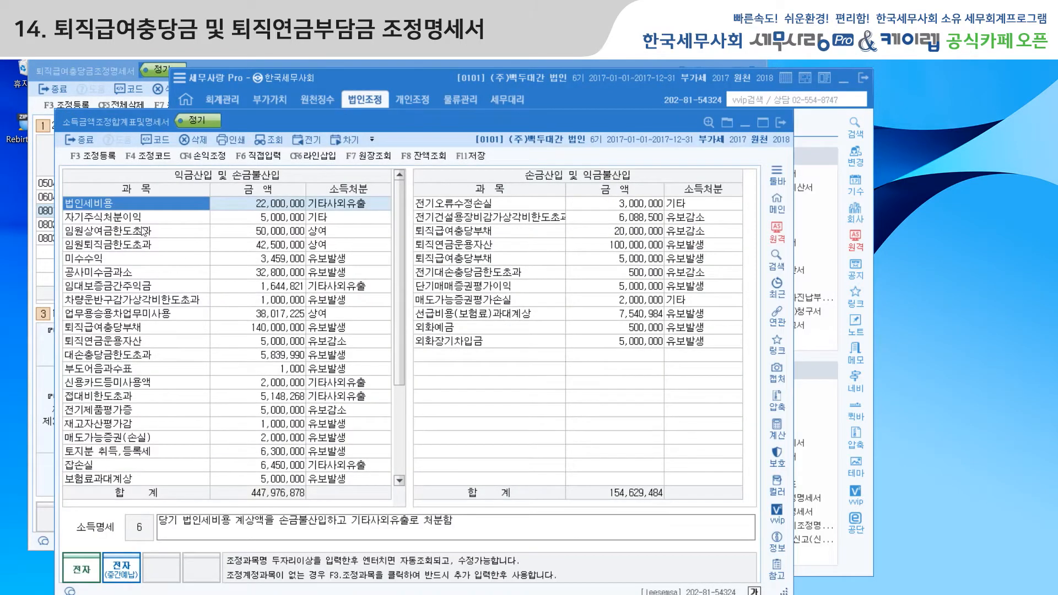
{"action": "left_click", "coordinate": [145, 232]}
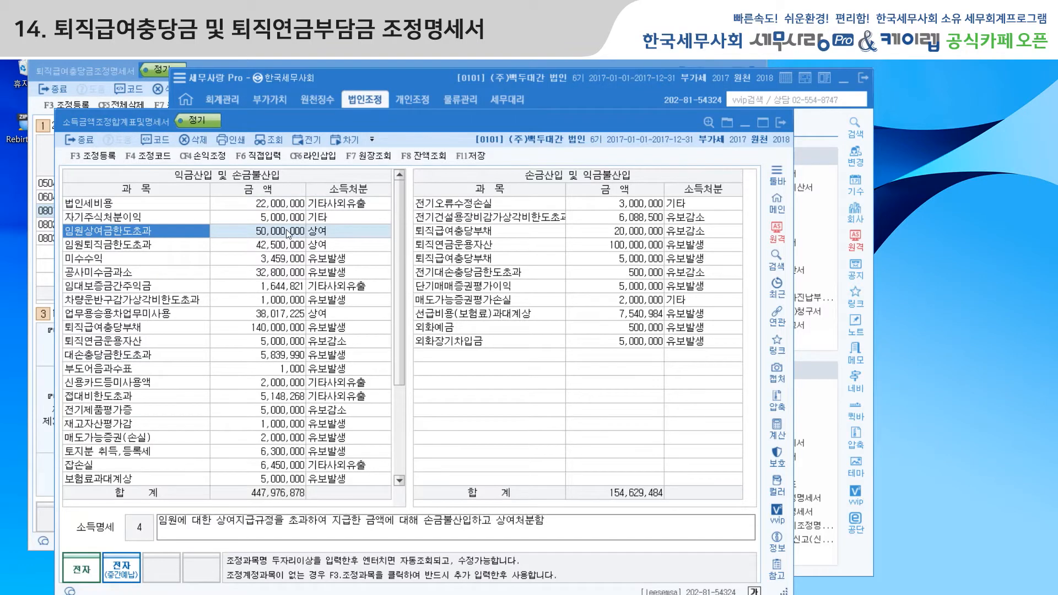
{"action": "left_click", "coordinate": [108, 71]}
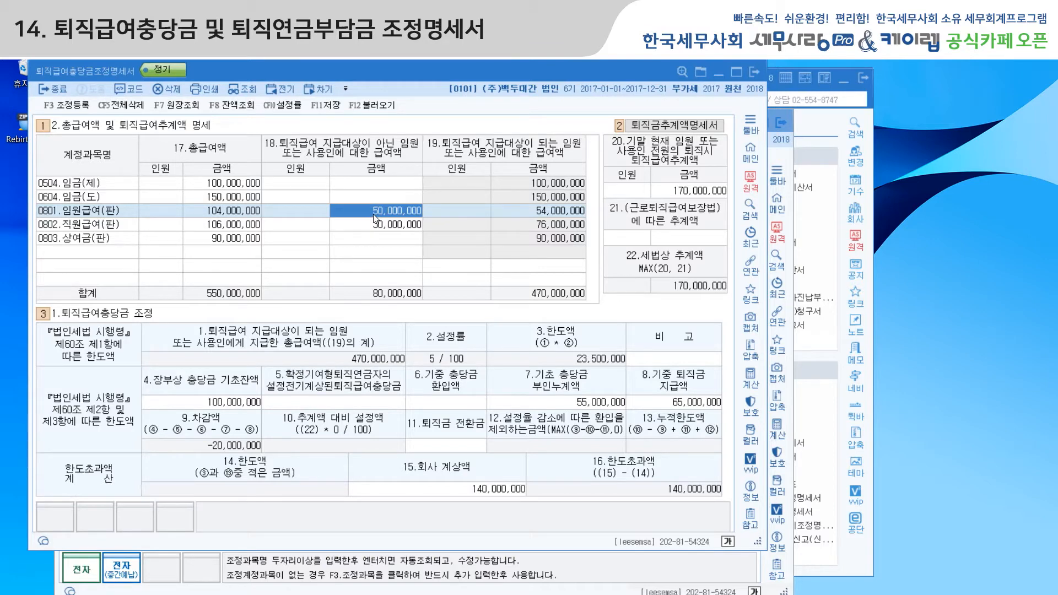
Review the excluded 직원급여(판) amount, the opening allowance, its disallowed balance, the severance paid and the 회사 계상액
{"action": "left_click", "coordinate": [404, 230]}
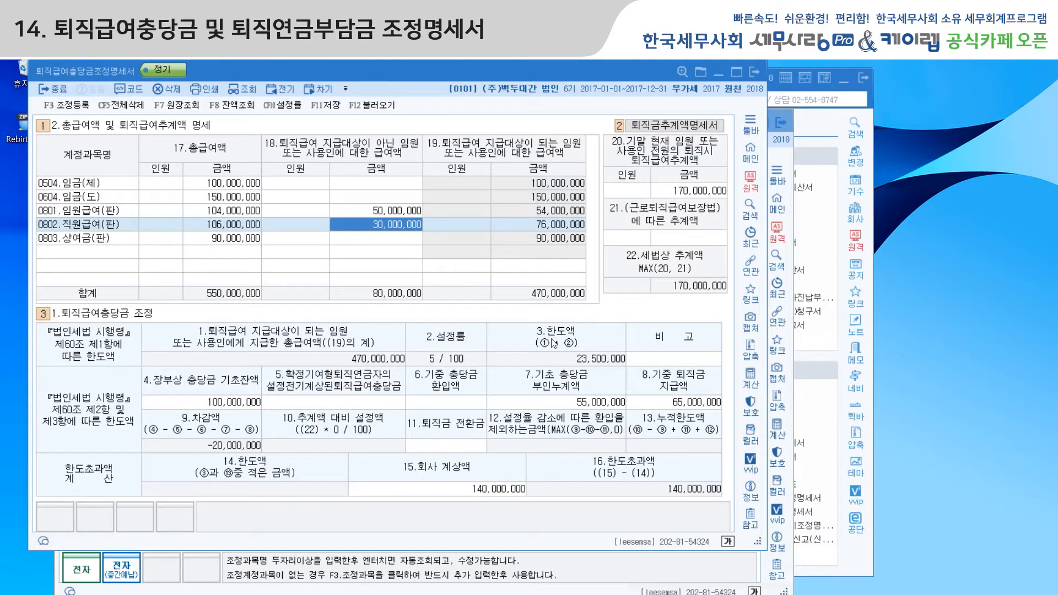
{"action": "left_click", "coordinate": [198, 409]}
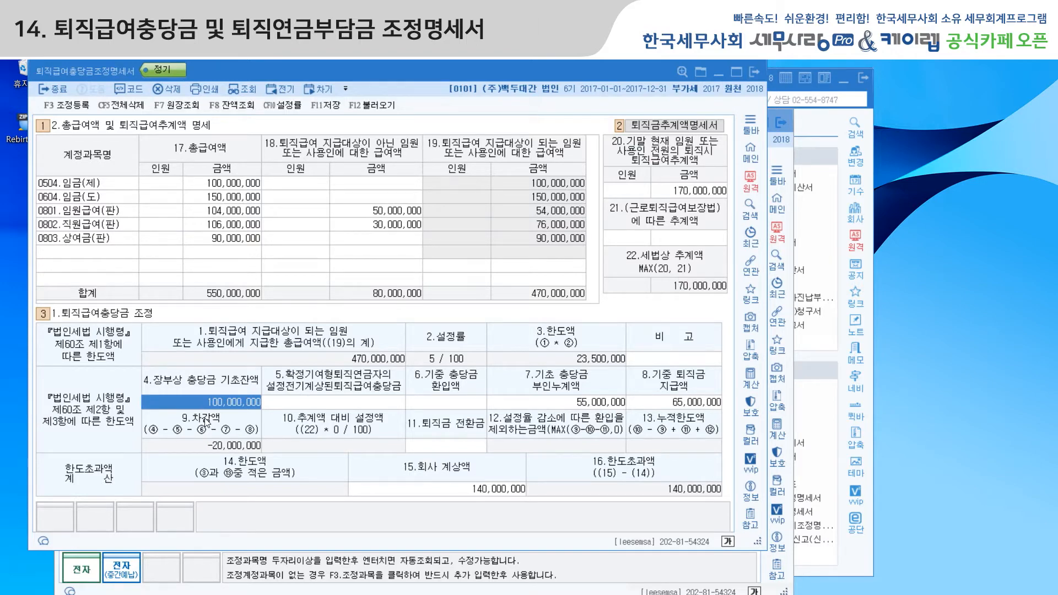
{"action": "left_click", "coordinate": [548, 405]}
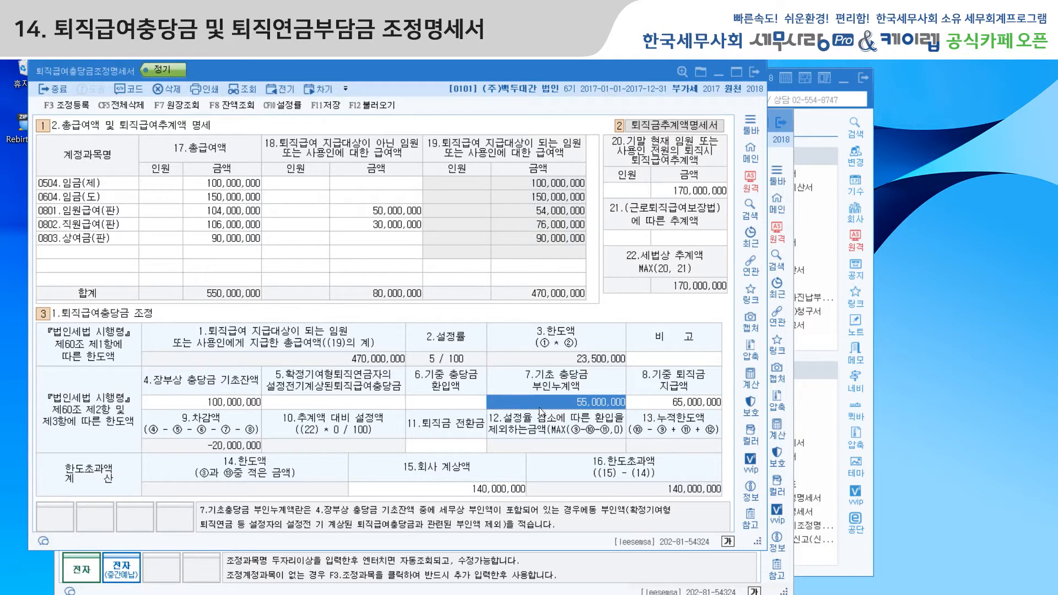
{"action": "left_click", "coordinate": [672, 406]}
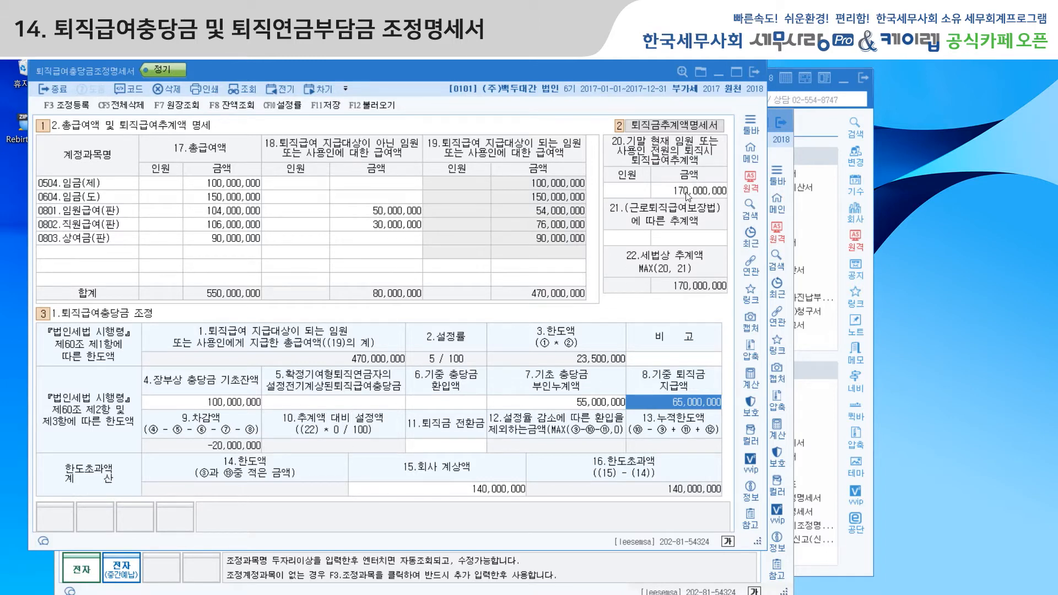
{"action": "left_click", "coordinate": [455, 490]}
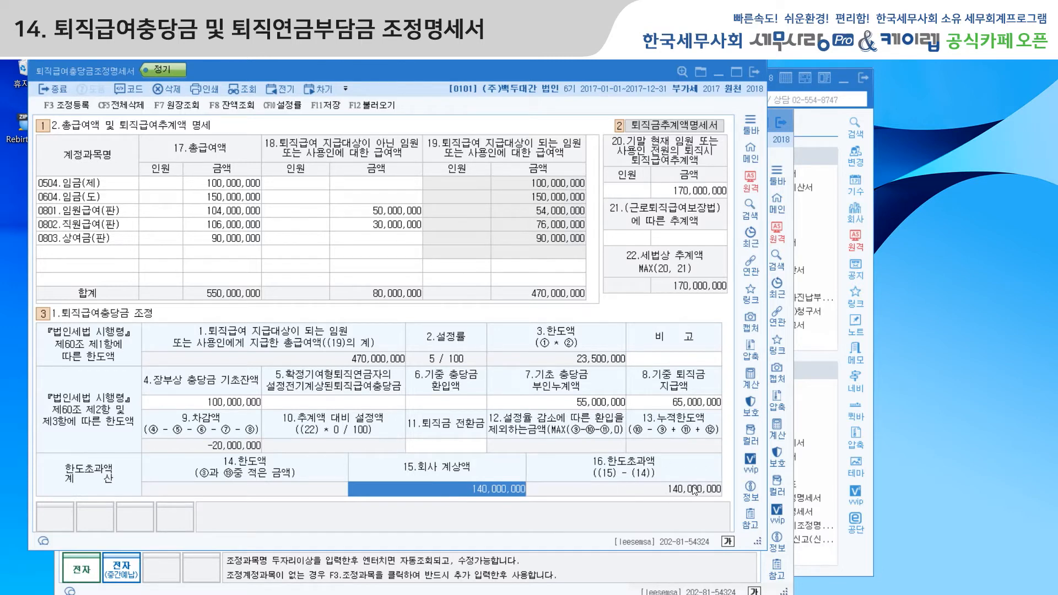
Open the 조정 등록 list, examine the 퇴직급여충당부채 entries on both the addition and deduction sides, and close it
{"action": "left_click", "coordinate": [75, 106]}
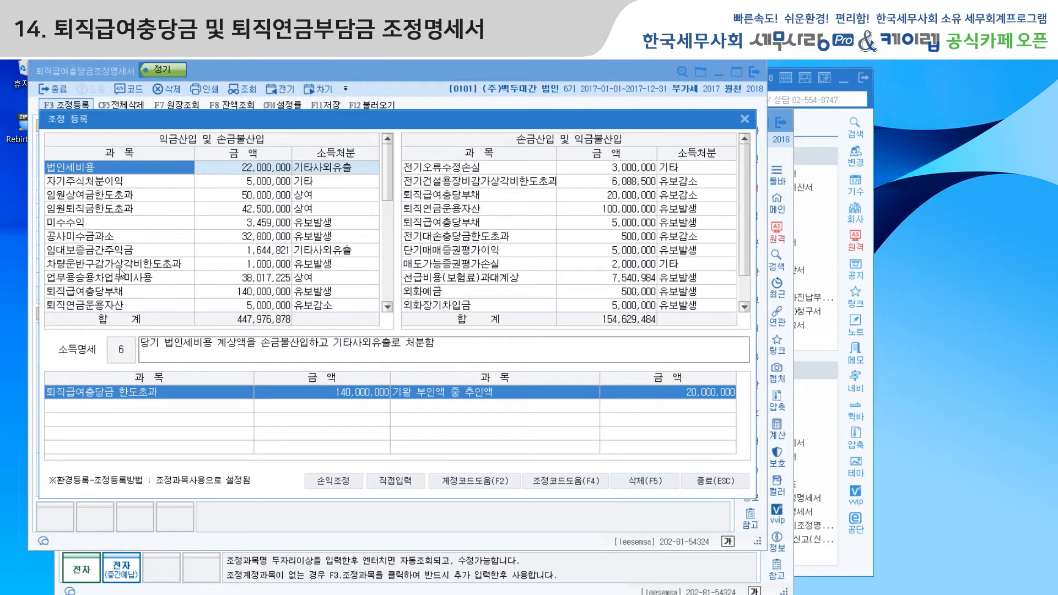
{"action": "left_click", "coordinate": [116, 292]}
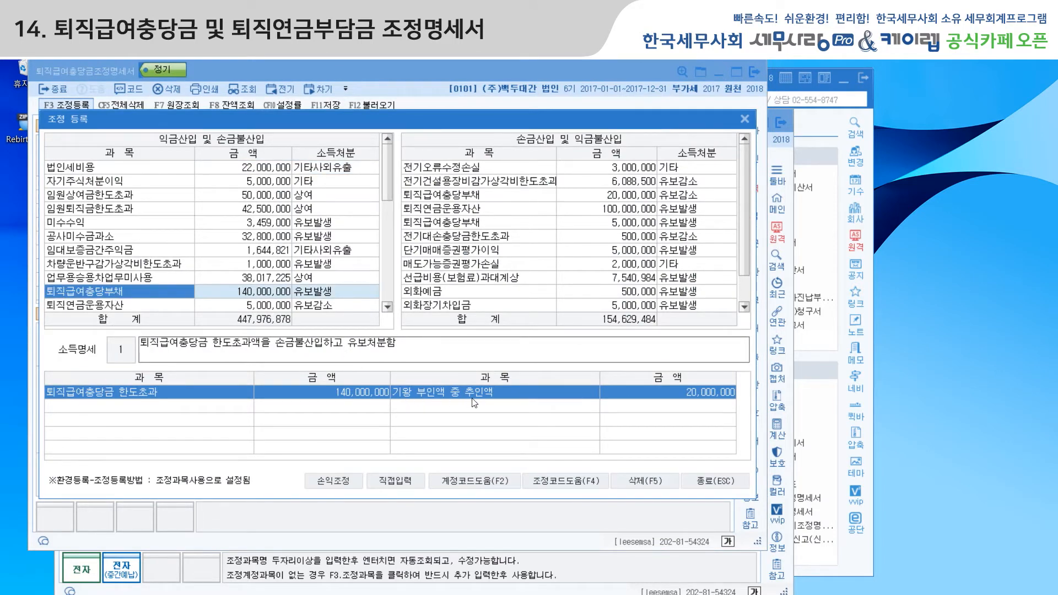
{"action": "left_click", "coordinate": [509, 196]}
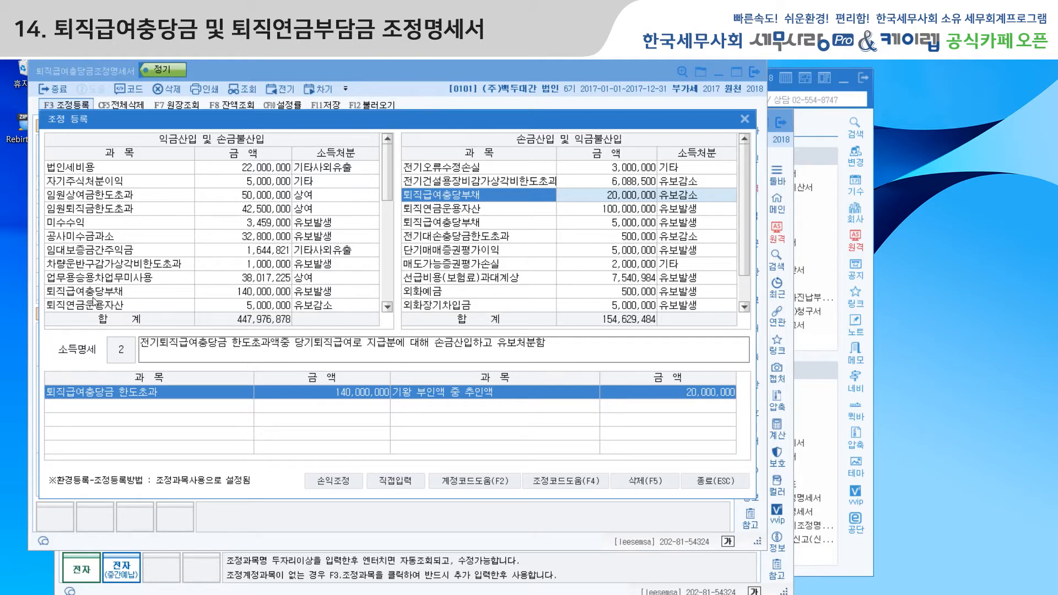
{"action": "left_click", "coordinate": [745, 120]}
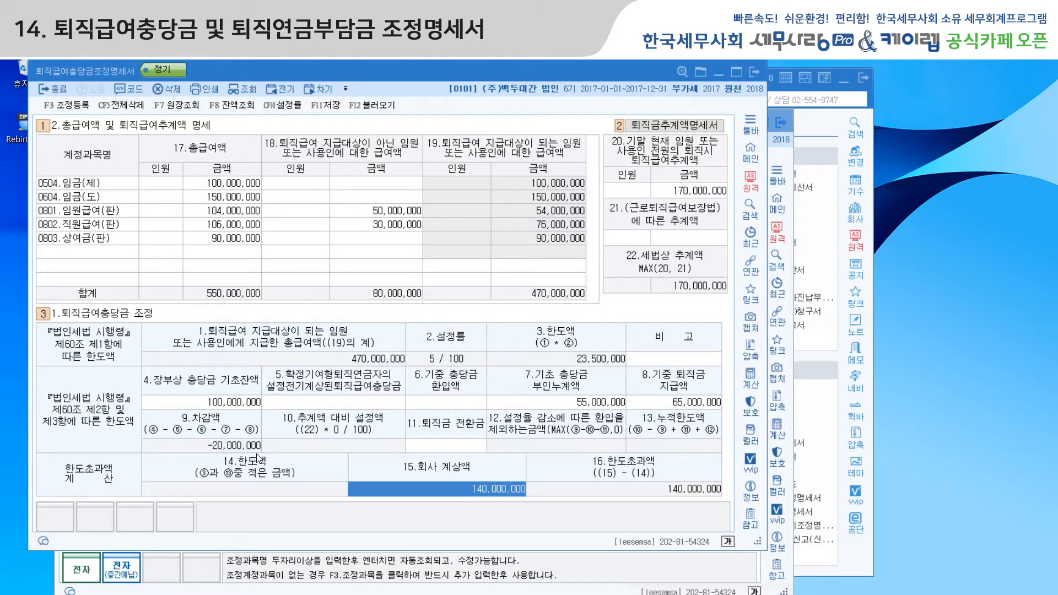
Close both open adjustment statements, open the 퇴직연금부담금등조정명세서, and reposition its window so the whole form is visible
{"action": "left_click", "coordinate": [753, 72]}
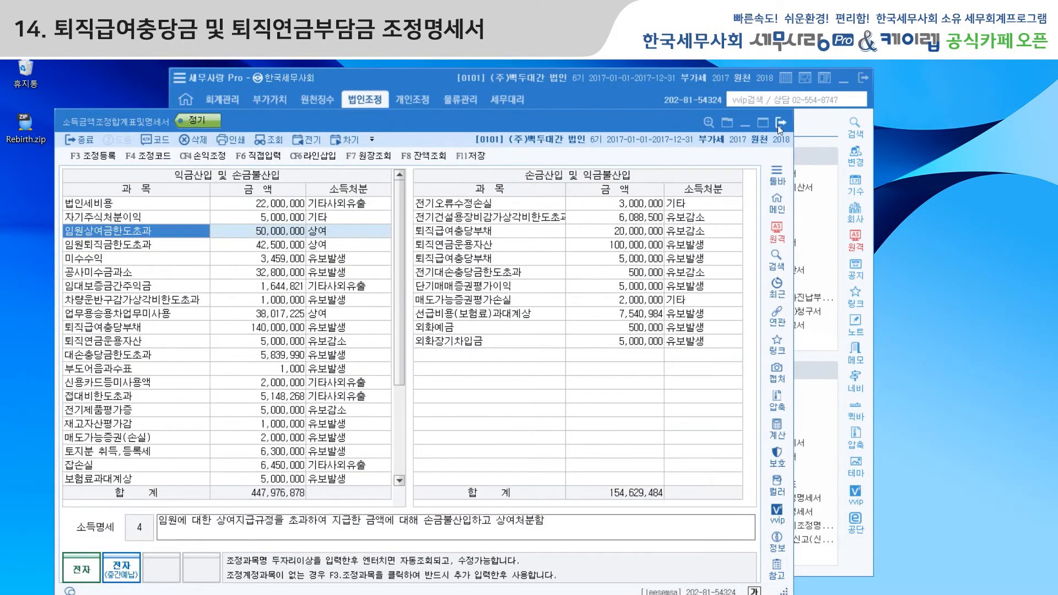
{"action": "left_click", "coordinate": [779, 125]}
{"action": "left_click", "coordinate": [263, 402]}
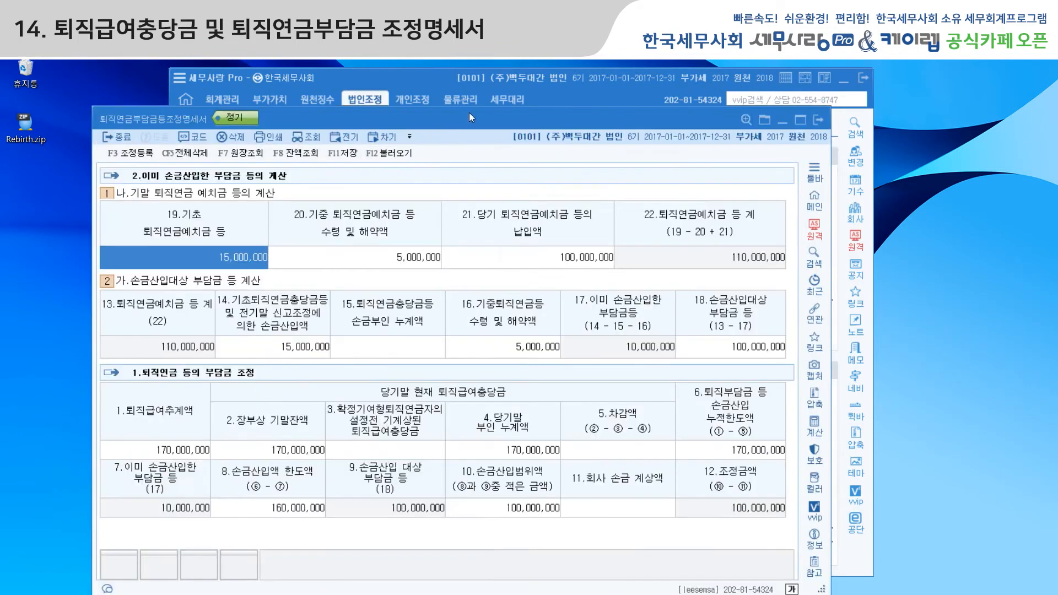
{"action": "left_click_drag", "start_coordinate": [474, 114], "coordinate": [474, 71]}
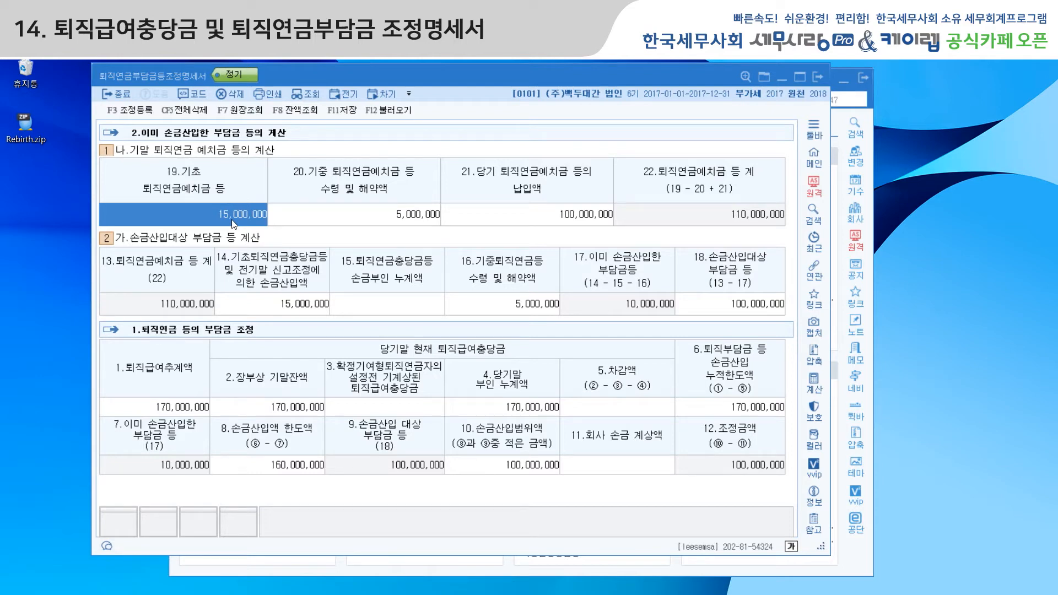
Examine the 기중 퇴직연금예치금 등 수령 및 해약액 and 당기 납입액 amounts in the pension deposit calculation
{"action": "left_click", "coordinate": [420, 214]}
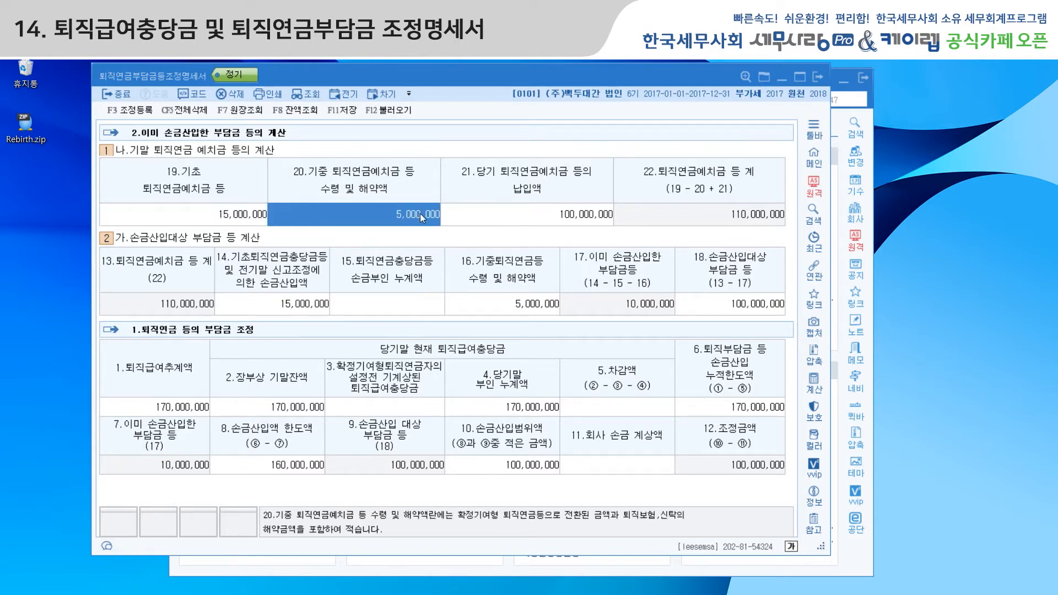
{"action": "left_click", "coordinate": [557, 216]}
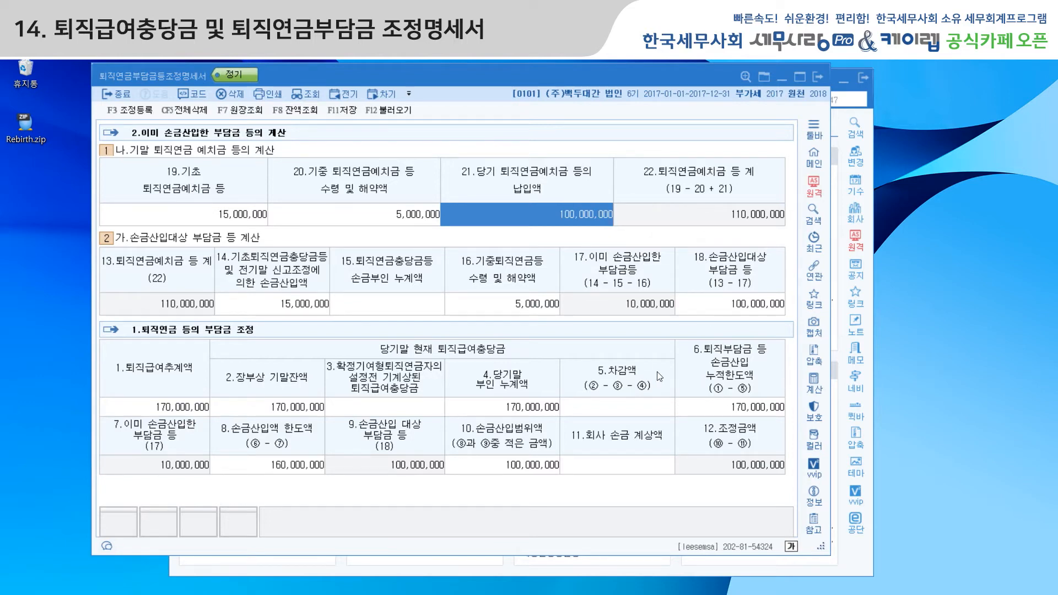
{"action": "left_click", "coordinate": [369, 217]}
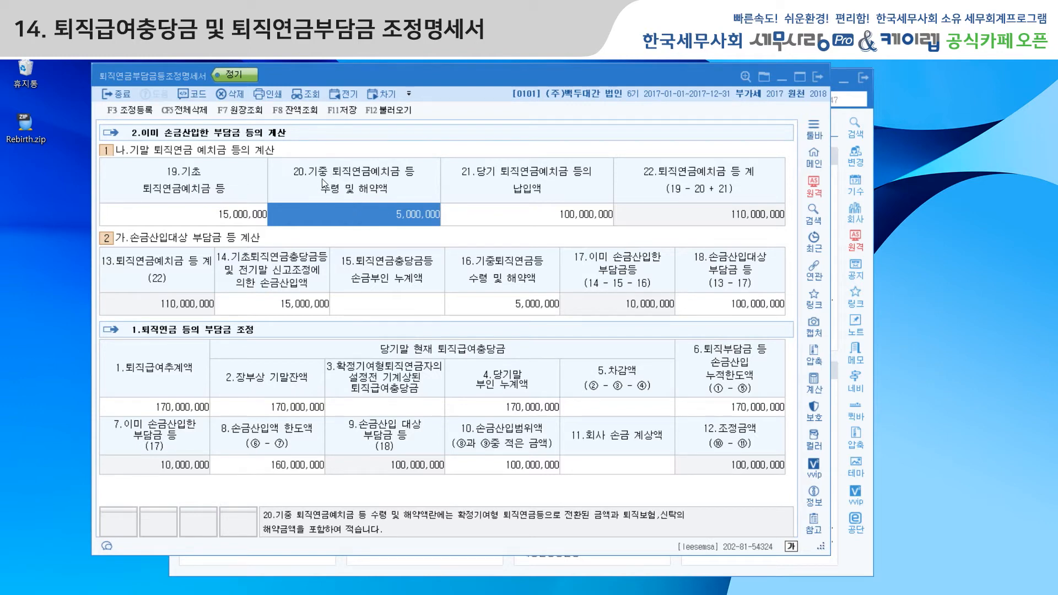
Examine the 기중퇴직연금등 수령 및 해약액, the opening pension allowance deduction and the 손금산입대상 부담금 등 amount in the 손금산입대상 부담금 calculation
{"action": "left_click", "coordinate": [512, 312]}
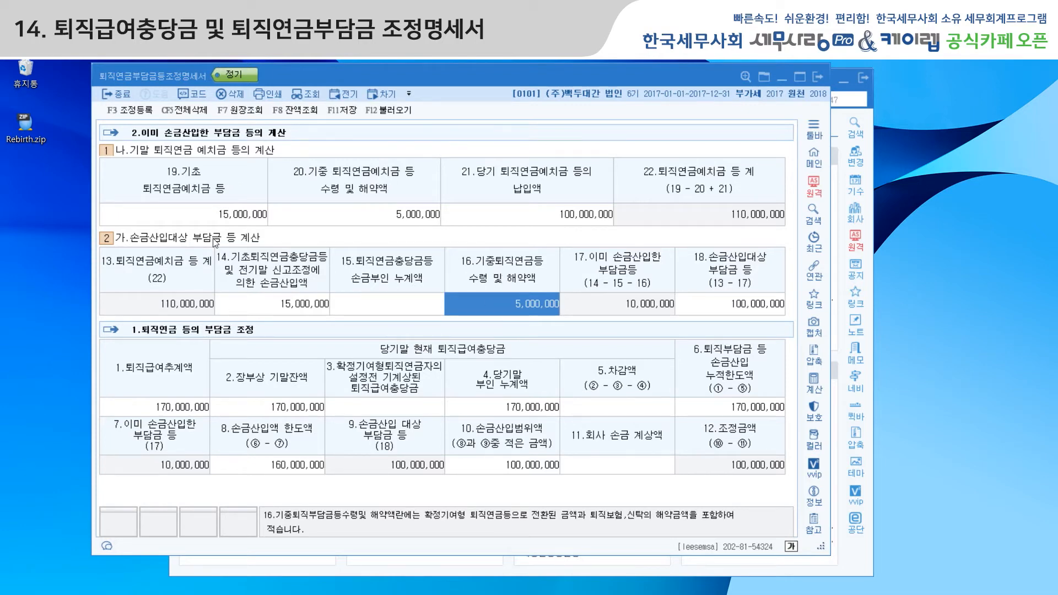
{"action": "left_click", "coordinate": [264, 302]}
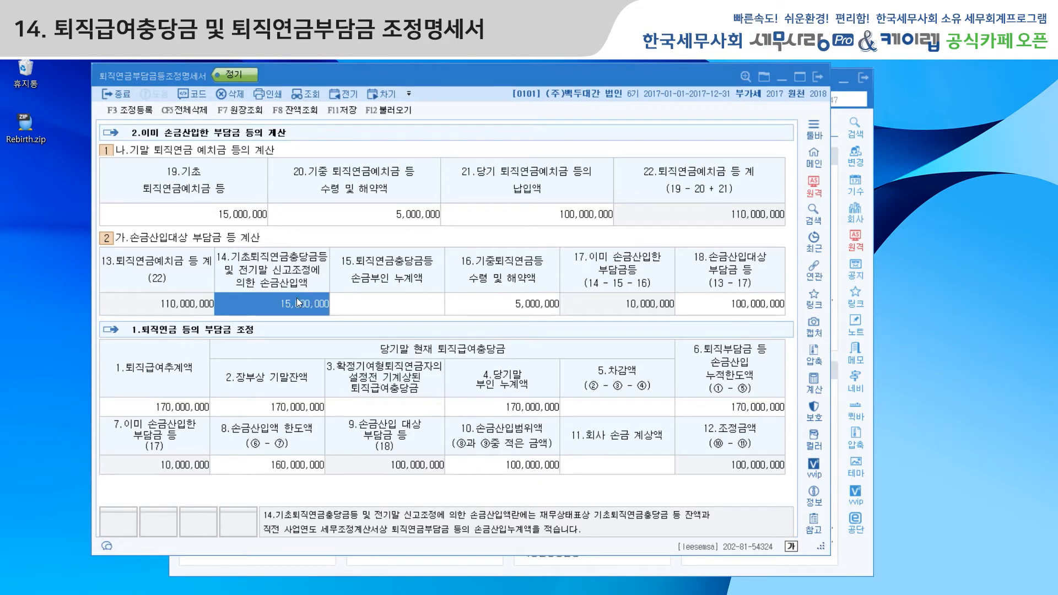
{"action": "left_click", "coordinate": [535, 309]}
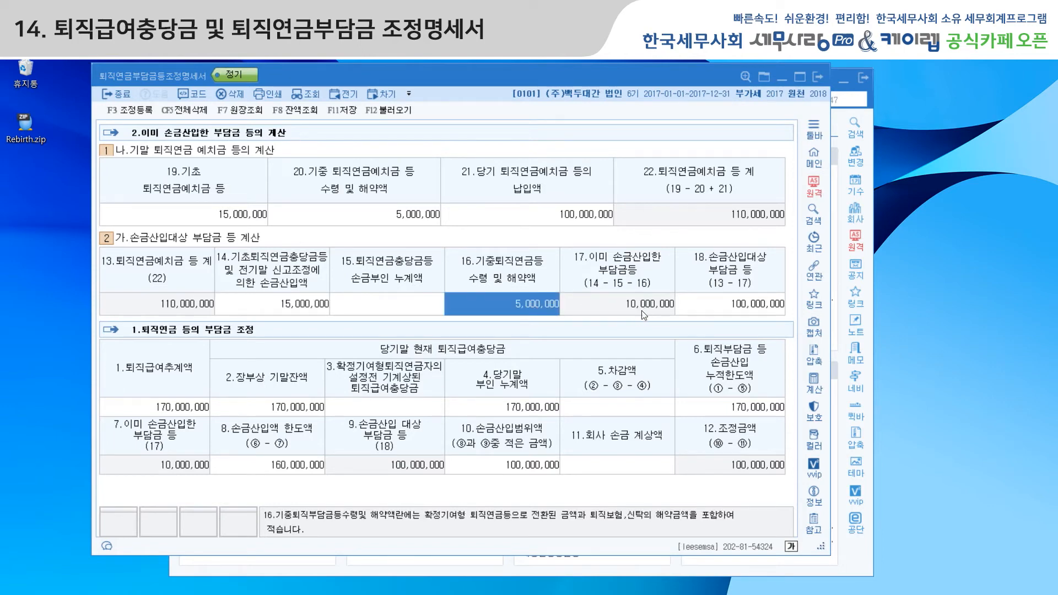
{"action": "left_click", "coordinate": [735, 307]}
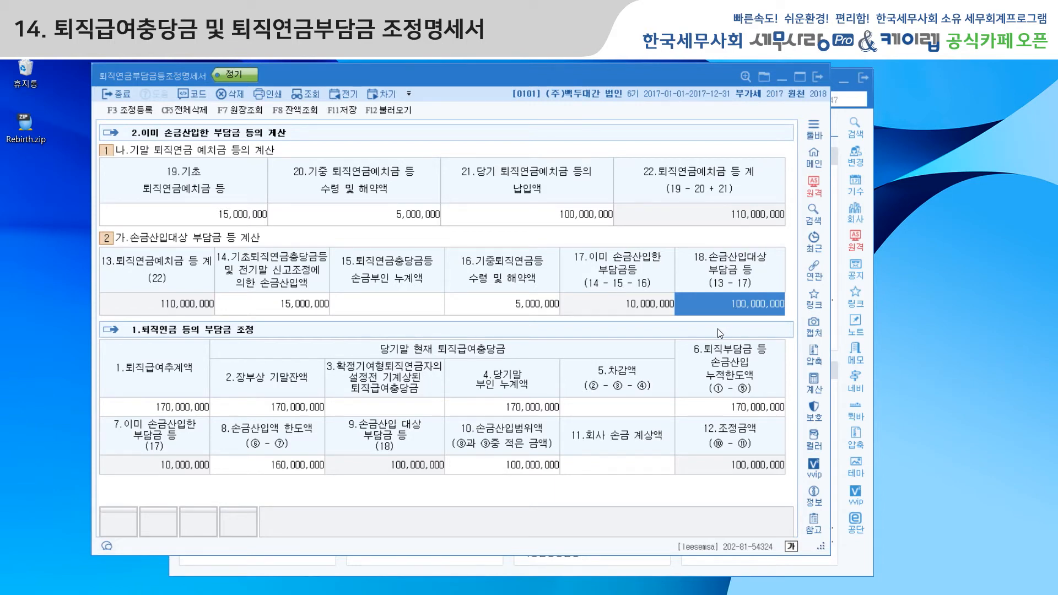
Review the 퇴직급여추계액, 장부상 기말잔액 and 당기말 부인 누계액 in the 퇴직연금 등의 부담금 조정 section
{"action": "left_click", "coordinate": [192, 411]}
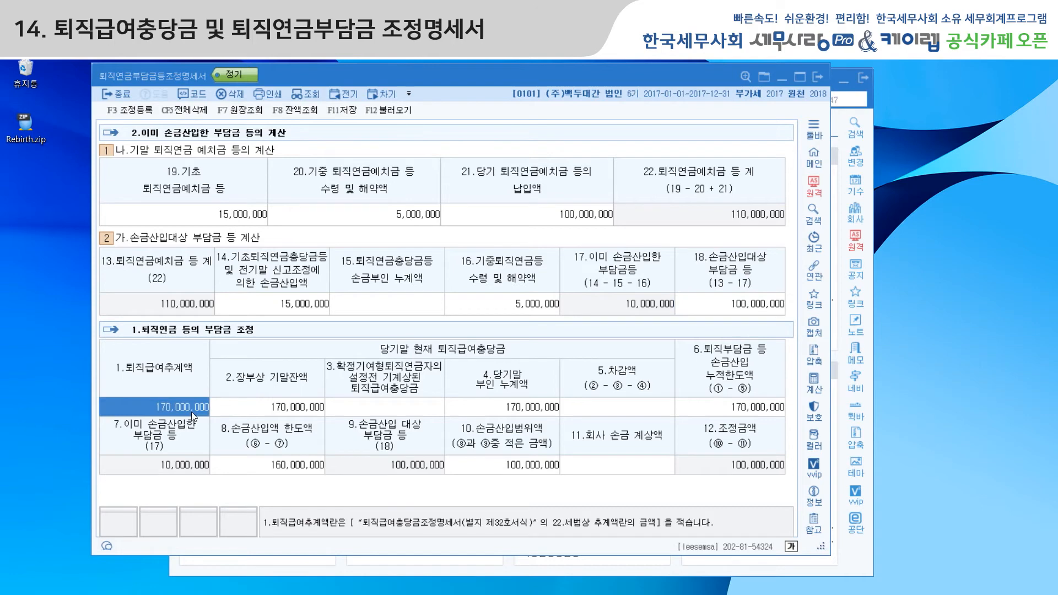
{"action": "left_click", "coordinate": [270, 409]}
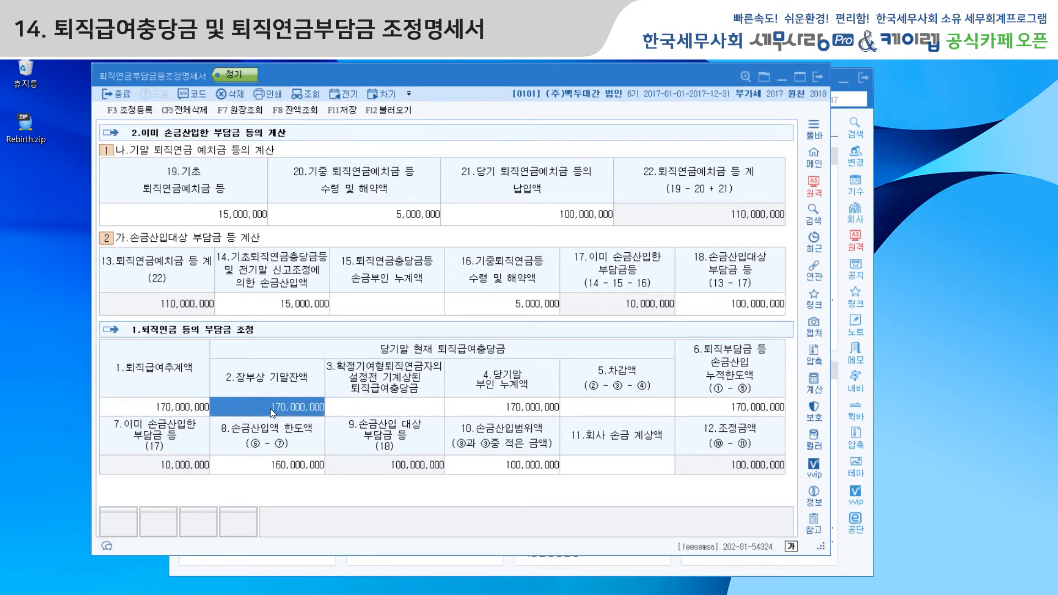
{"action": "left_click", "coordinate": [501, 410]}
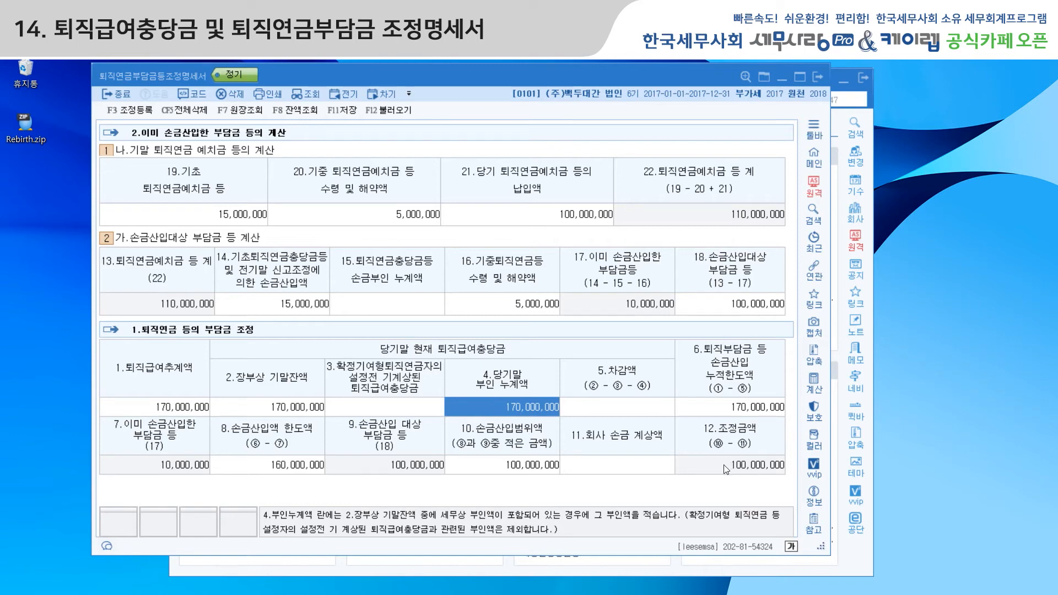
Open the 조정 등록 list, examine the 퇴직연금운용자산 deduction entry, and move the list aside to compare it with the deposit calculation
{"action": "left_click", "coordinate": [148, 112]}
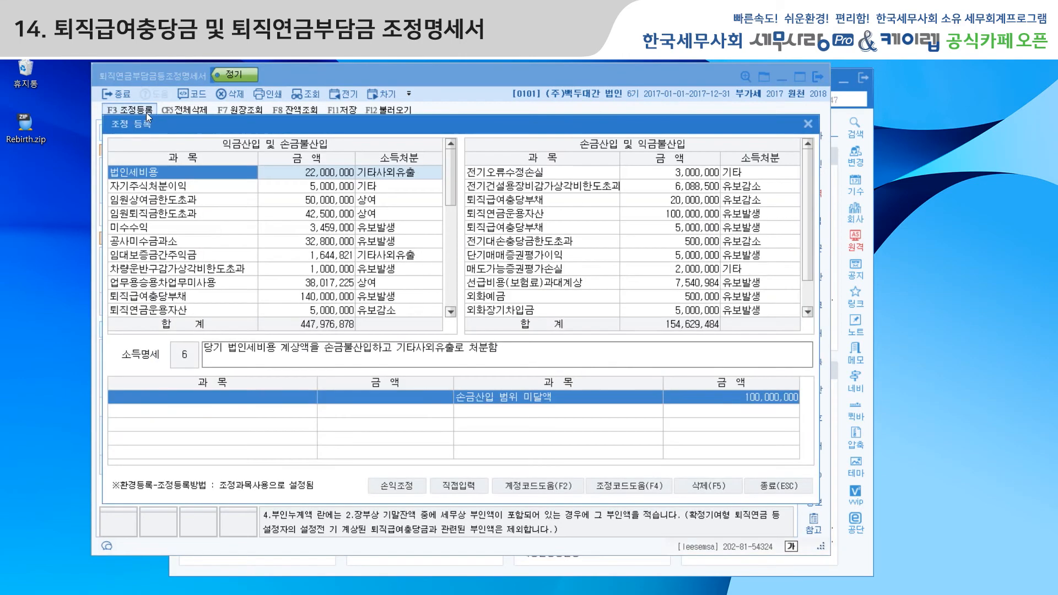
{"action": "left_click", "coordinate": [555, 219]}
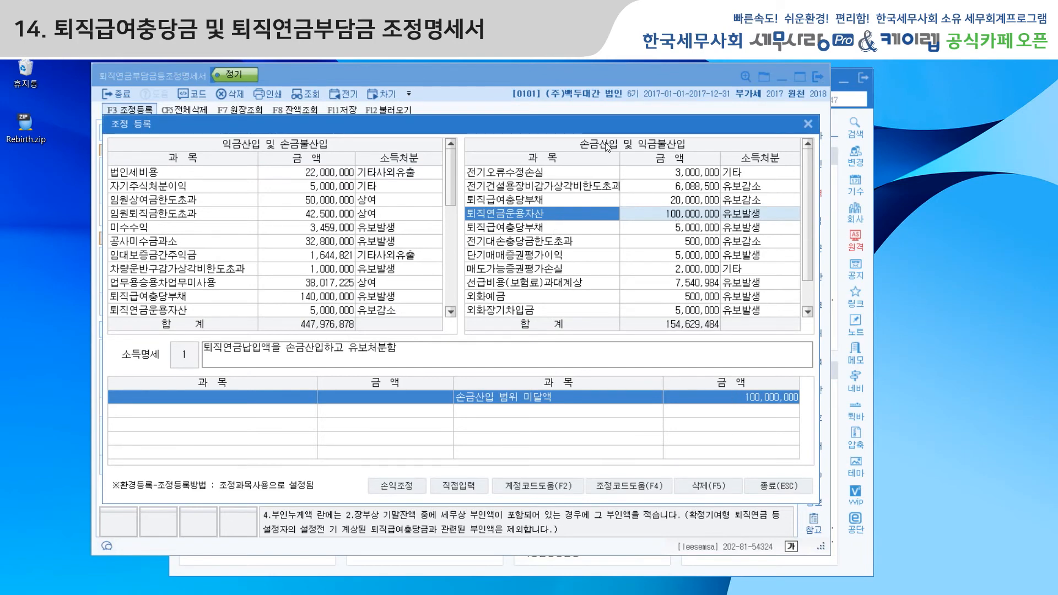
{"action": "left_click_drag", "start_coordinate": [609, 124], "coordinate": [616, 335]}
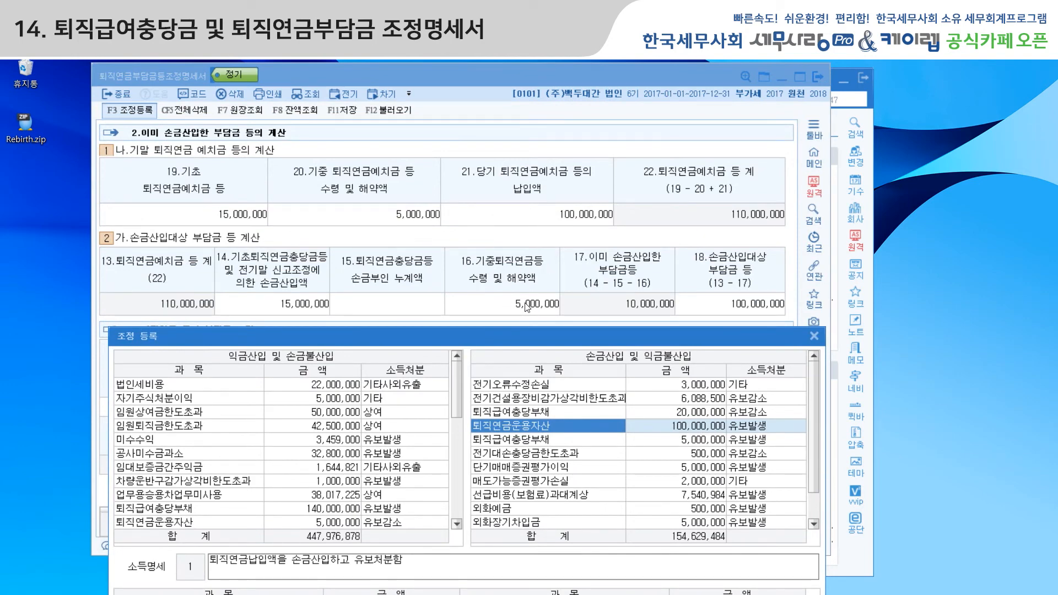
{"action": "left_click_drag", "start_coordinate": [525, 342], "coordinate": [517, 147]}
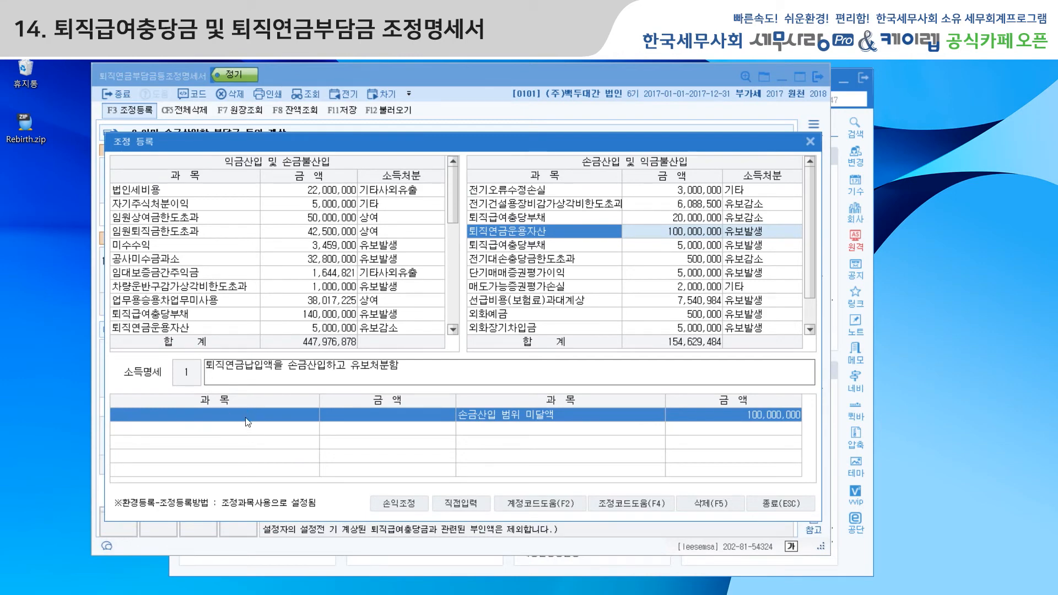
Examine the income descriptions of the 퇴직연금운용자산 addition entry and the 5,000,000 퇴직급여충당부채 deduction entry
{"action": "left_click", "coordinate": [278, 330]}
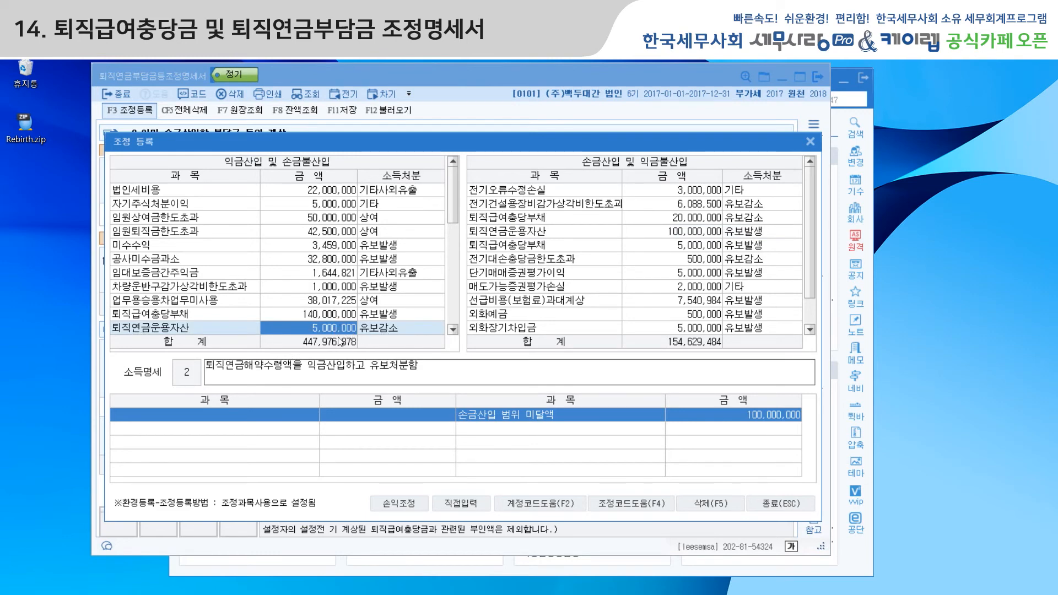
{"action": "left_click", "coordinate": [559, 252]}
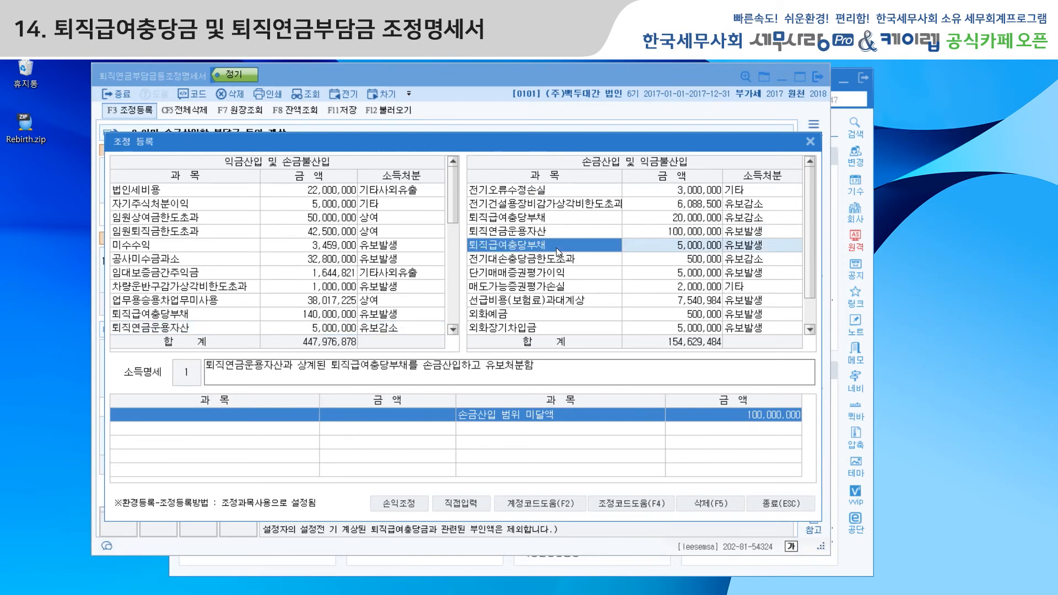